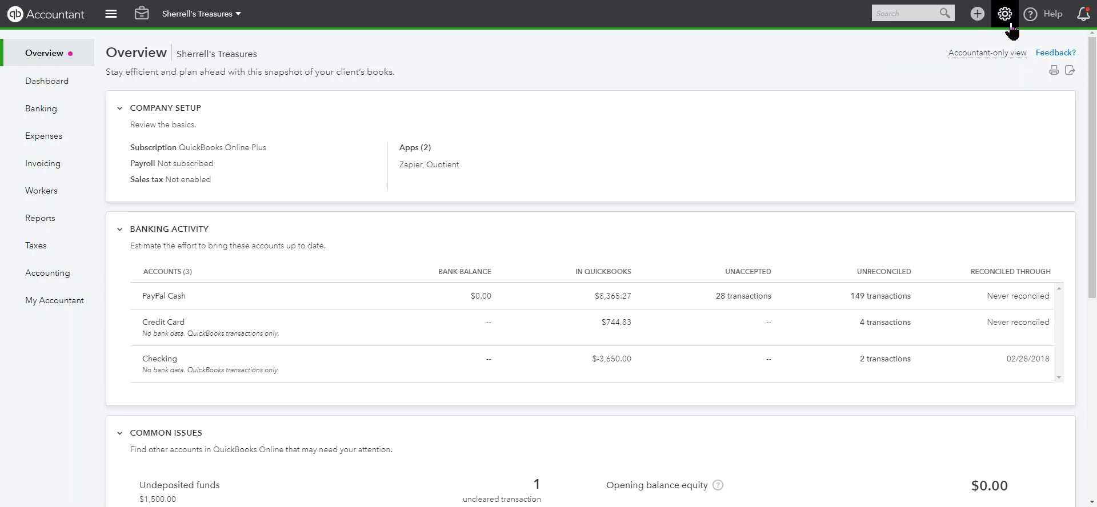
- Open the company's user management and show the accounting firms that have access
{"action": "left_click", "coordinate": [1008, 25]}
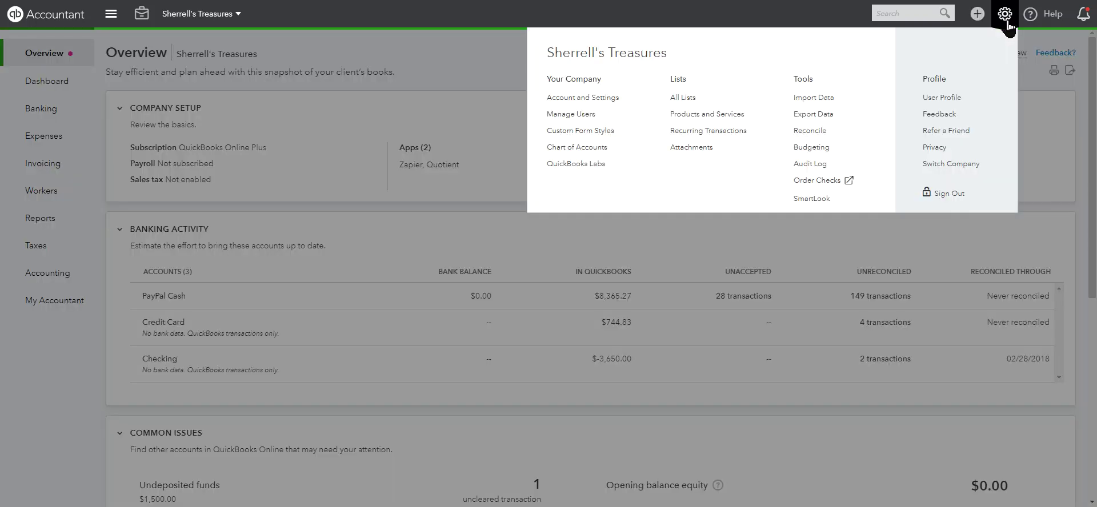
{"action": "left_click", "coordinate": [576, 112]}
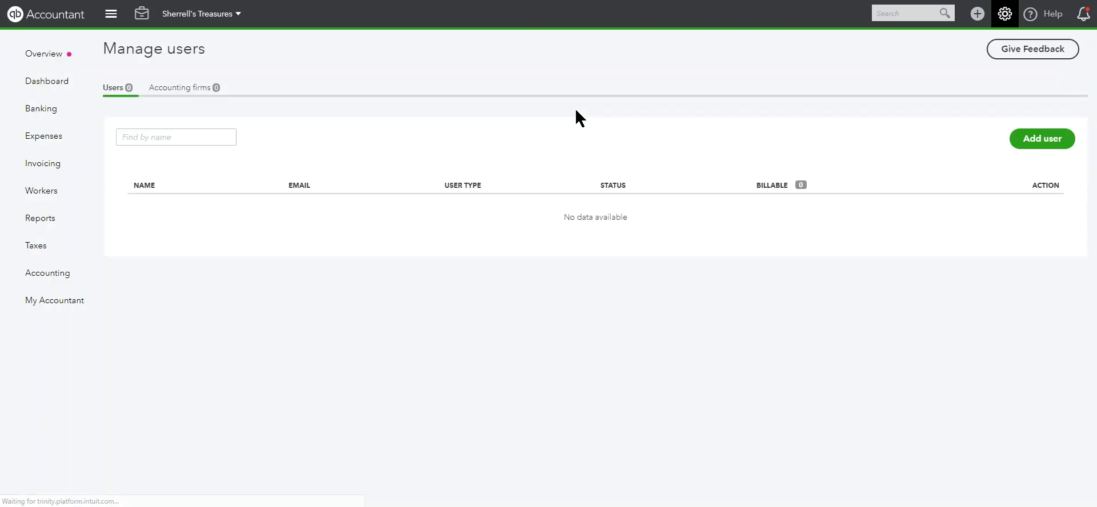
{"action": "left_click", "coordinate": [173, 96]}
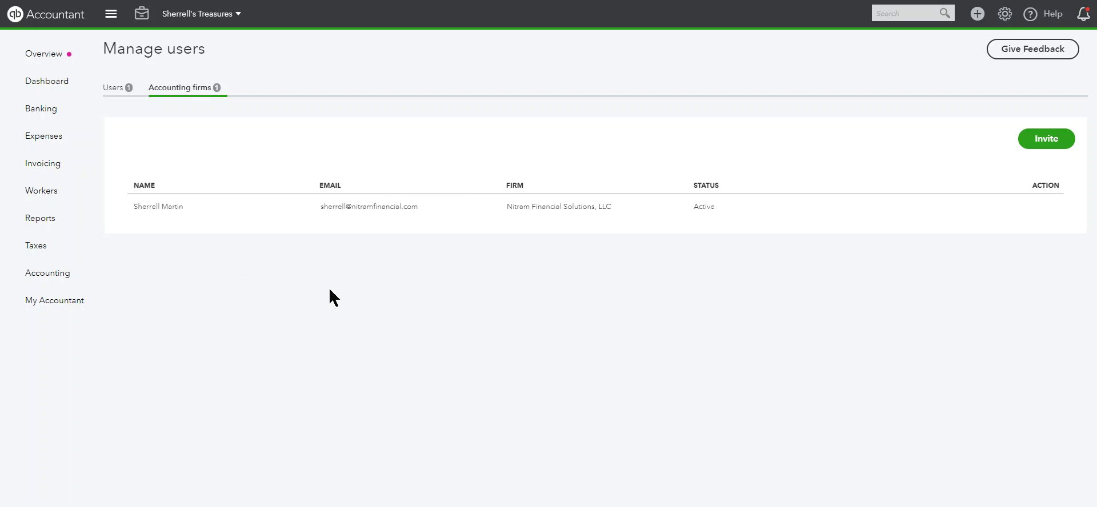
- Open the reports list and look through the standard report categories, from Favorites and Business overview to Expenses and vendors
{"action": "mouse_move", "coordinate": [73, 105]}
{"action": "left_click", "coordinate": [48, 227]}
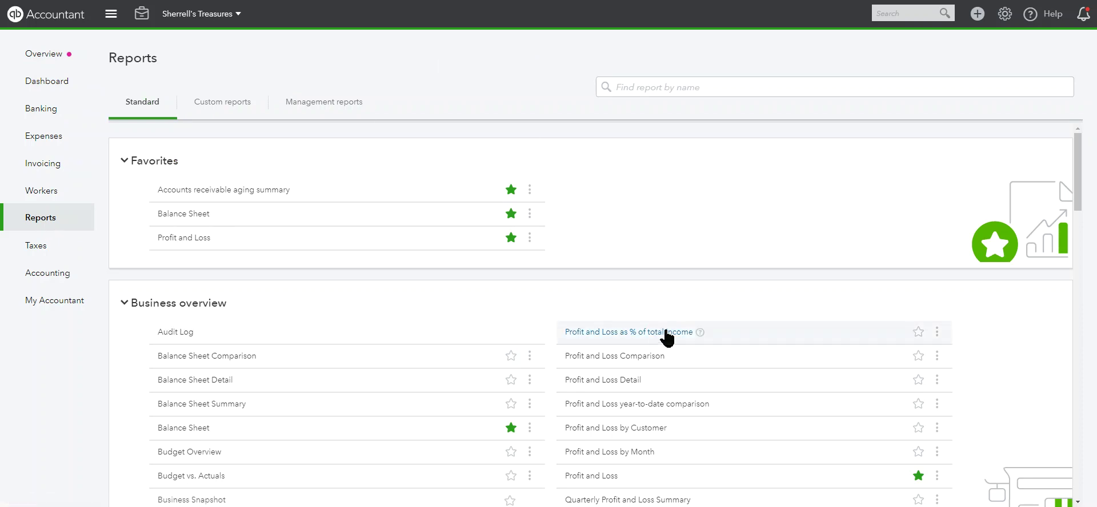
{"action": "scroll", "coordinate": [461, 341], "scroll_direction": "down", "scroll_amount": 10}
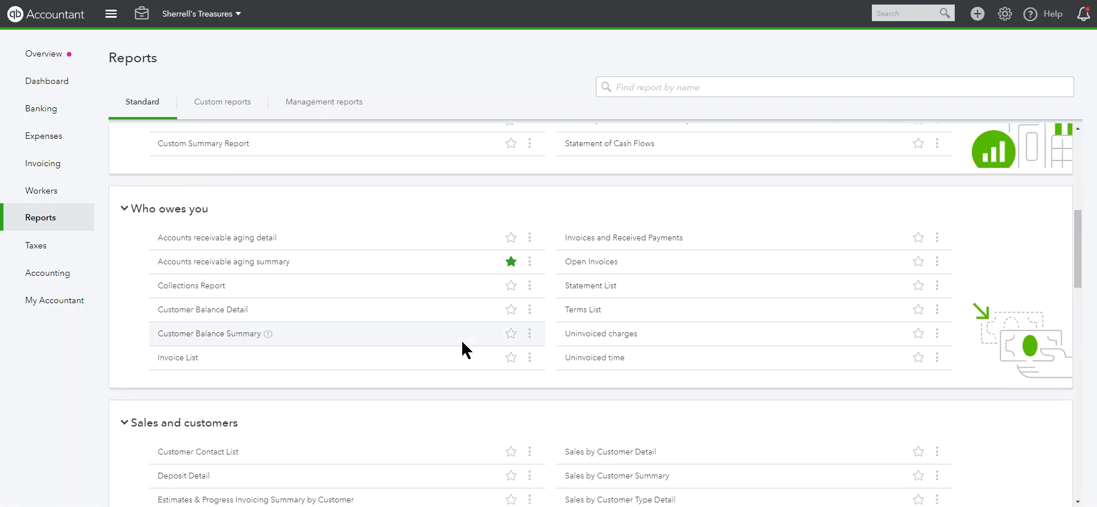
{"action": "scroll", "coordinate": [458, 343], "scroll_direction": "down", "scroll_amount": 12}
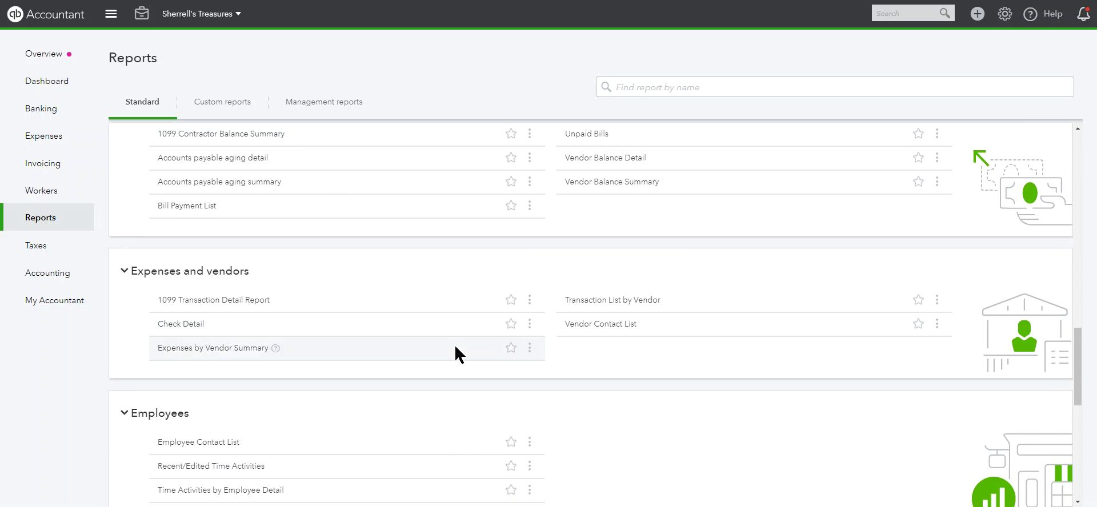
{"action": "scroll", "coordinate": [475, 352], "scroll_direction": "down", "scroll_amount": 5}
{"action": "scroll", "coordinate": [475, 352], "scroll_direction": "up", "scroll_amount": 15}
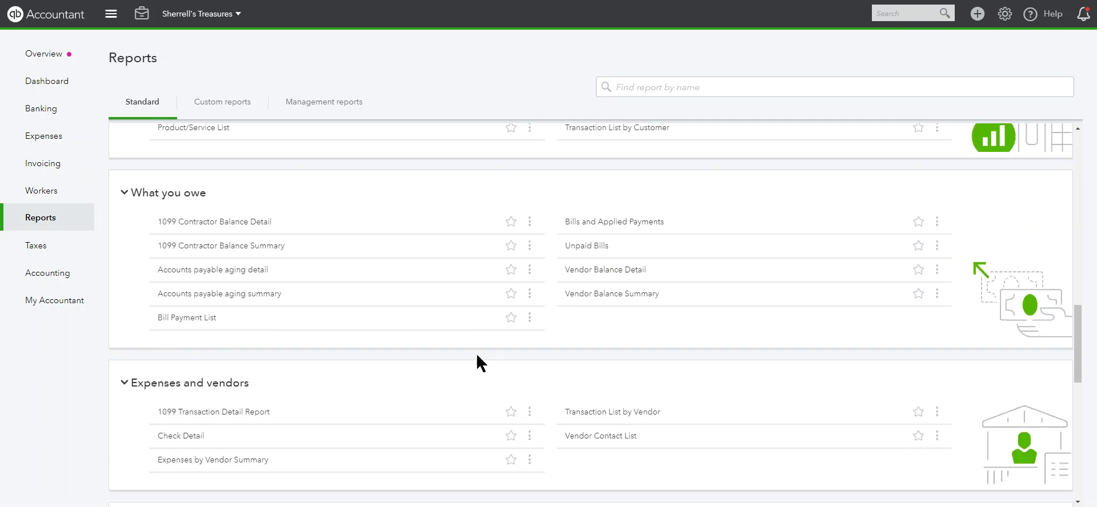
{"action": "scroll", "coordinate": [477, 356], "scroll_direction": "up", "scroll_amount": 10}
{"action": "scroll", "coordinate": [460, 347], "scroll_direction": "up", "scroll_amount": 2}
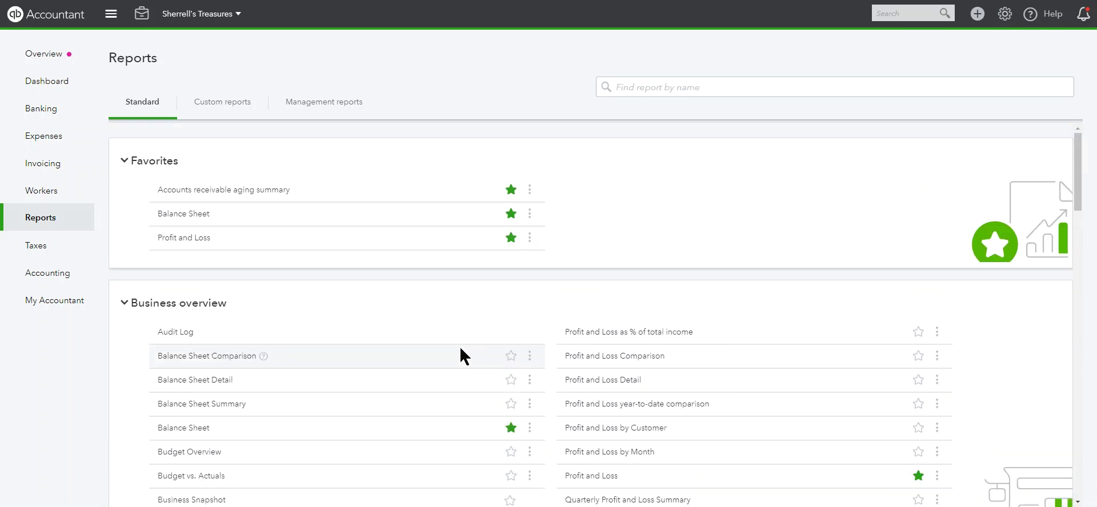
{"action": "scroll", "coordinate": [456, 341], "scroll_direction": "down", "scroll_amount": 3}
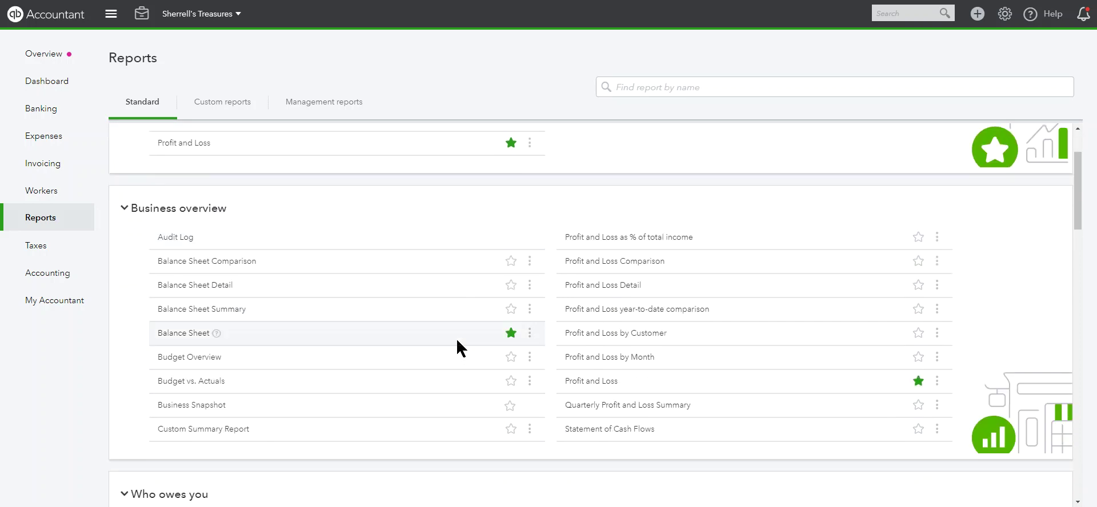
{"action": "scroll", "coordinate": [455, 337], "scroll_direction": "down", "scroll_amount": 2}
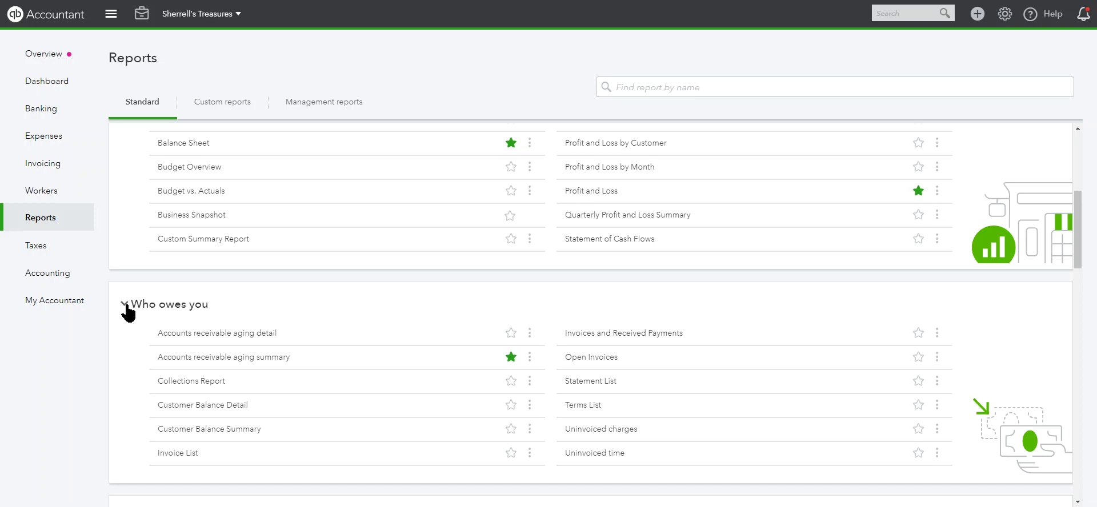
{"action": "scroll", "coordinate": [571, 400], "scroll_direction": "down", "scroll_amount": 5}
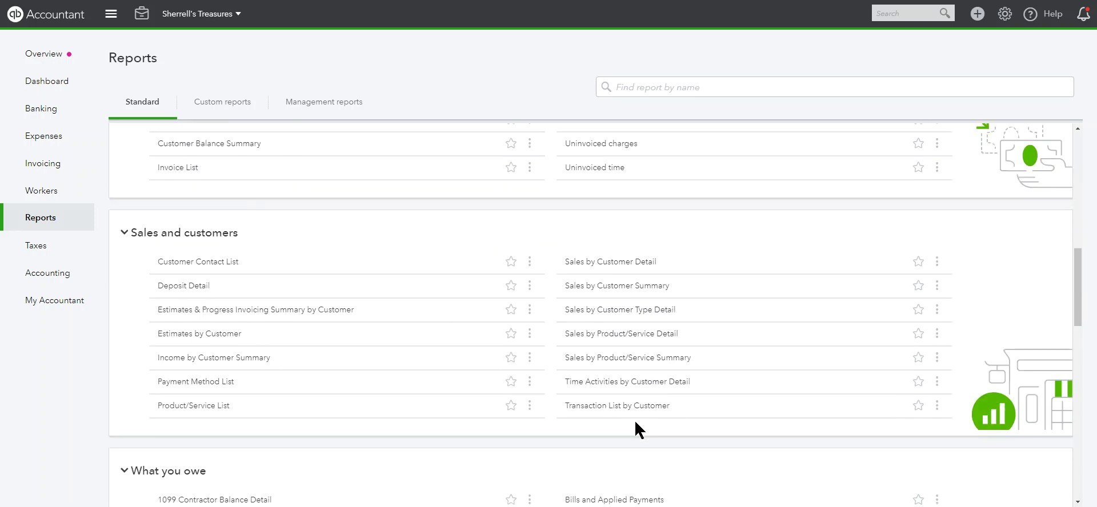
{"action": "scroll", "coordinate": [629, 424], "scroll_direction": "up", "scroll_amount": 4}
{"action": "scroll", "coordinate": [628, 425], "scroll_direction": "up", "scroll_amount": 6}
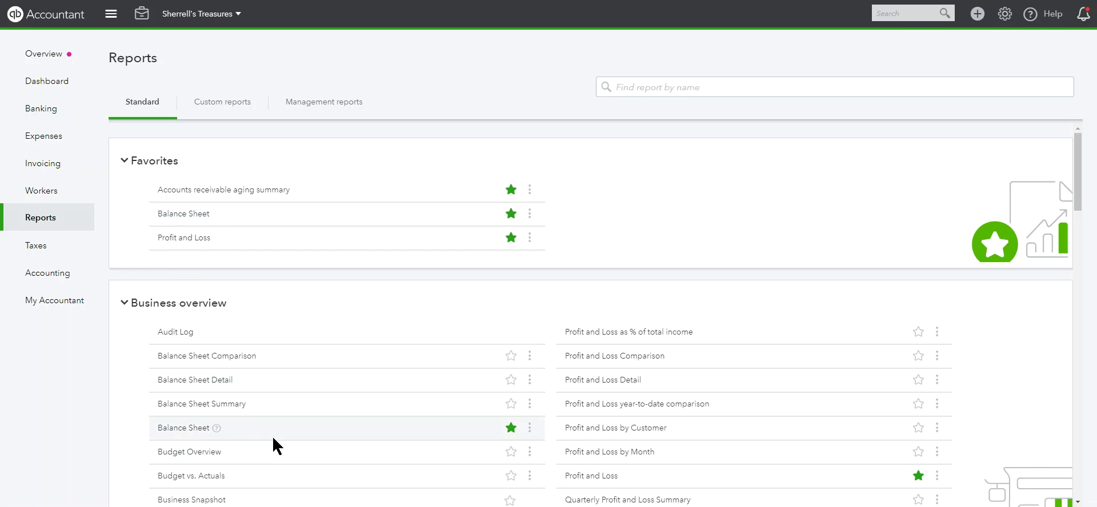
- Open the Profit and Loss by Month report from the Business overview group of the standard reports
{"action": "left_click", "coordinate": [214, 106]}
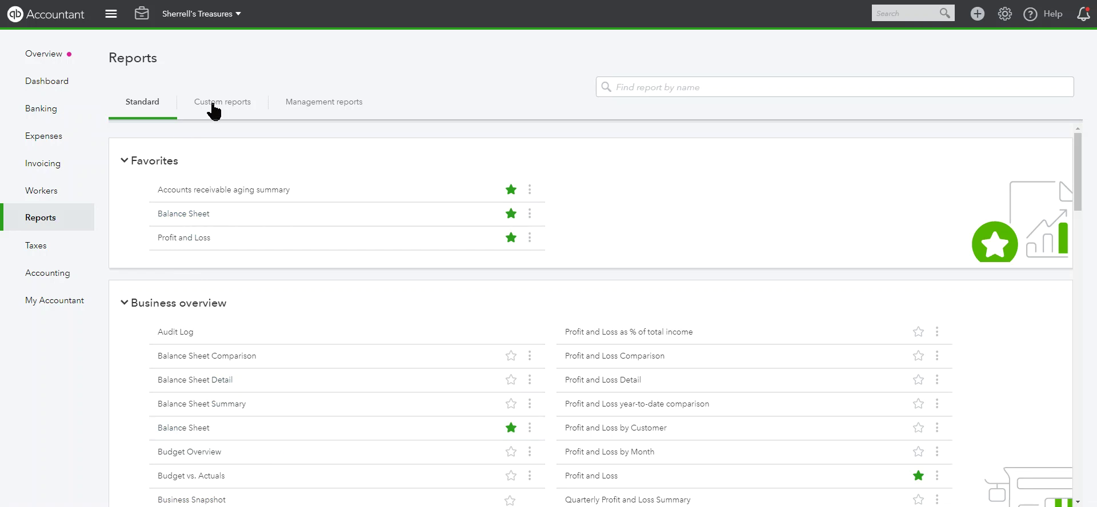
{"action": "left_click", "coordinate": [140, 105]}
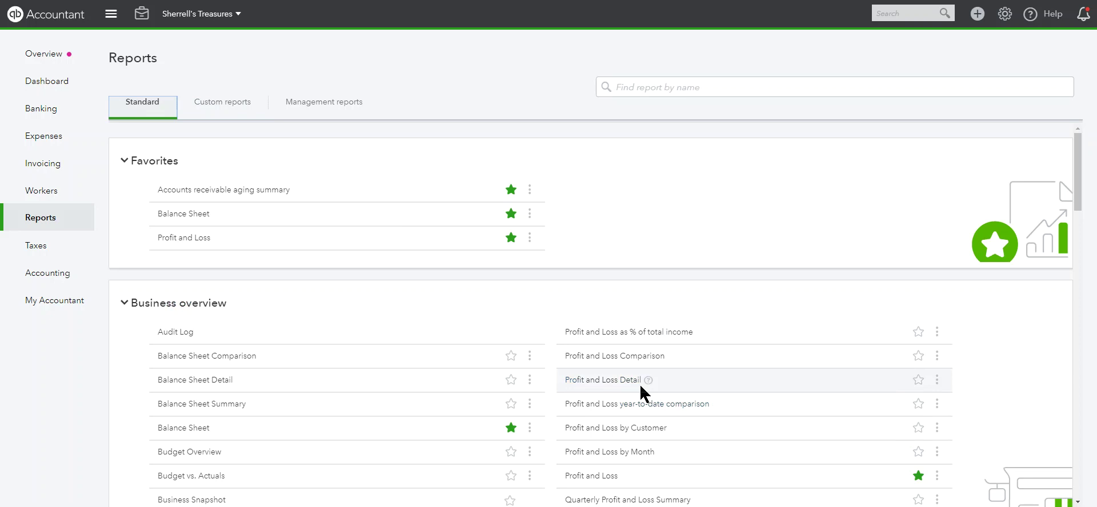
{"action": "scroll", "coordinate": [640, 385], "scroll_direction": "down", "scroll_amount": 2}
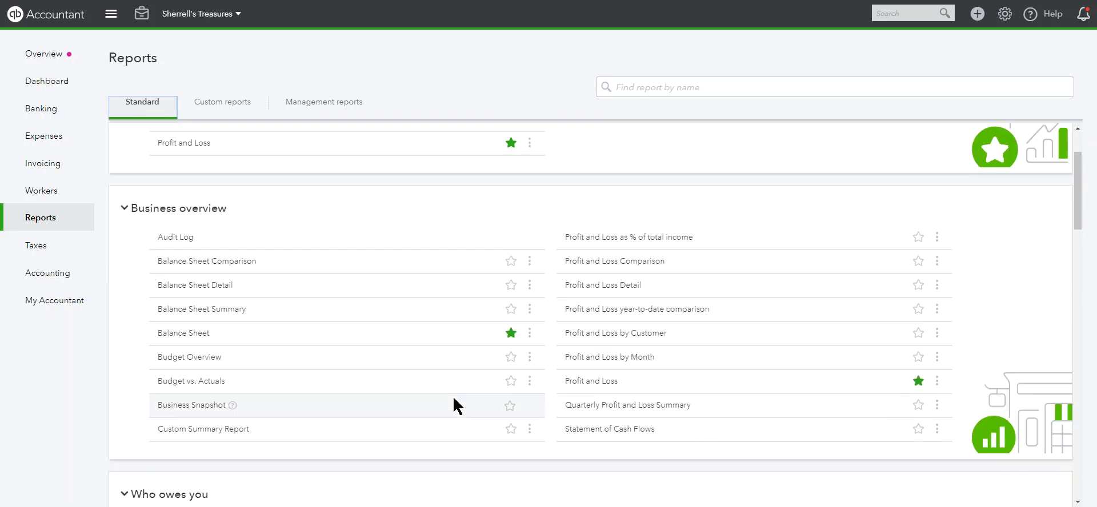
{"action": "left_click", "coordinate": [588, 359]}
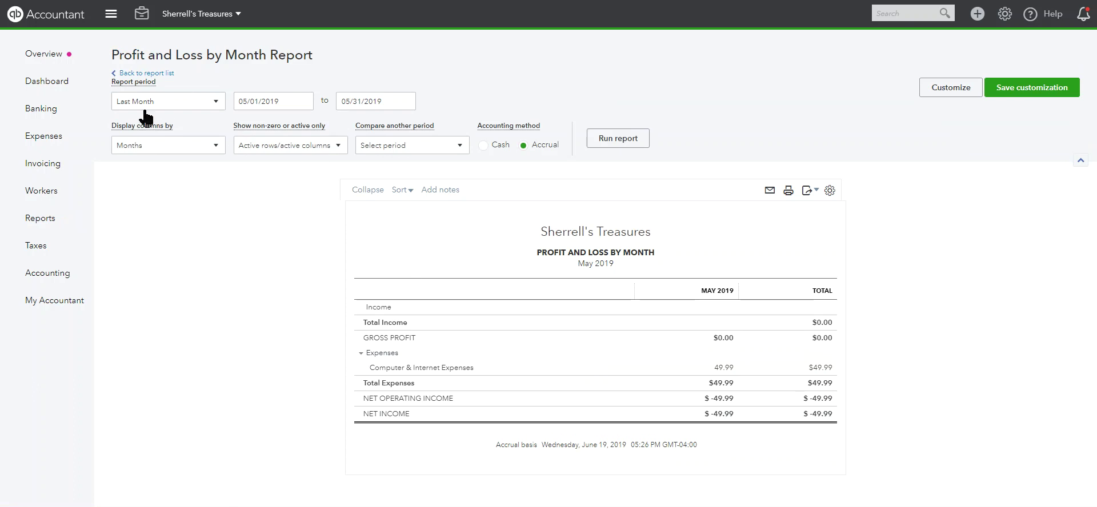
- Set the Profit and Loss by Month report period to Last Quarter and run the report
{"action": "left_click", "coordinate": [302, 101]}
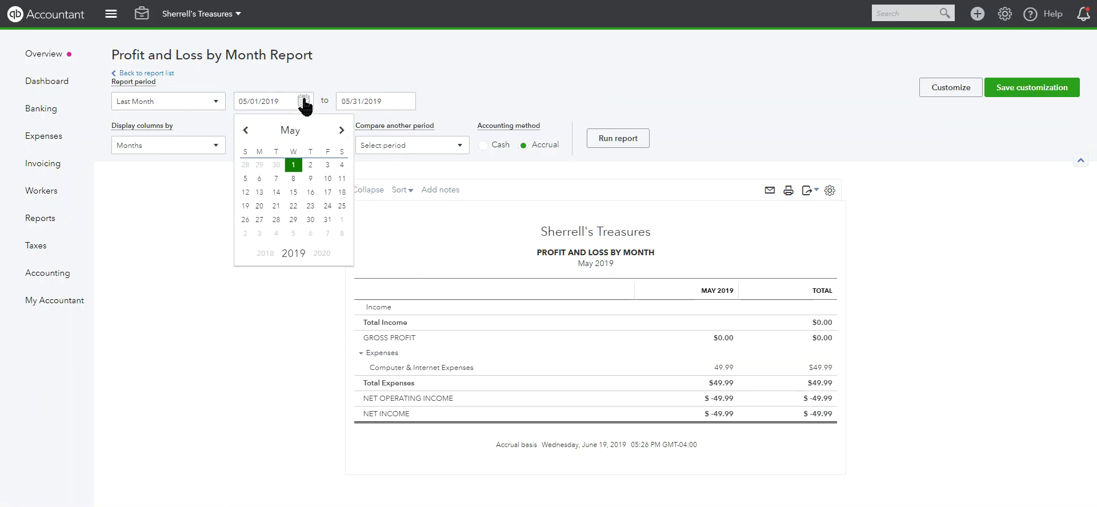
{"action": "left_click", "coordinate": [245, 130]}
{"action": "left_click", "coordinate": [198, 105]}
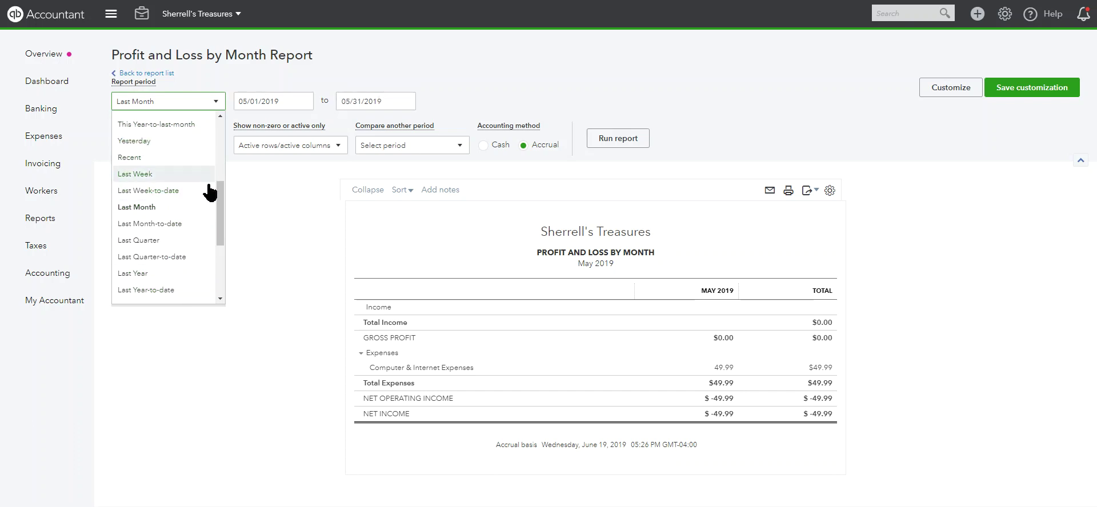
{"action": "left_click", "coordinate": [171, 241]}
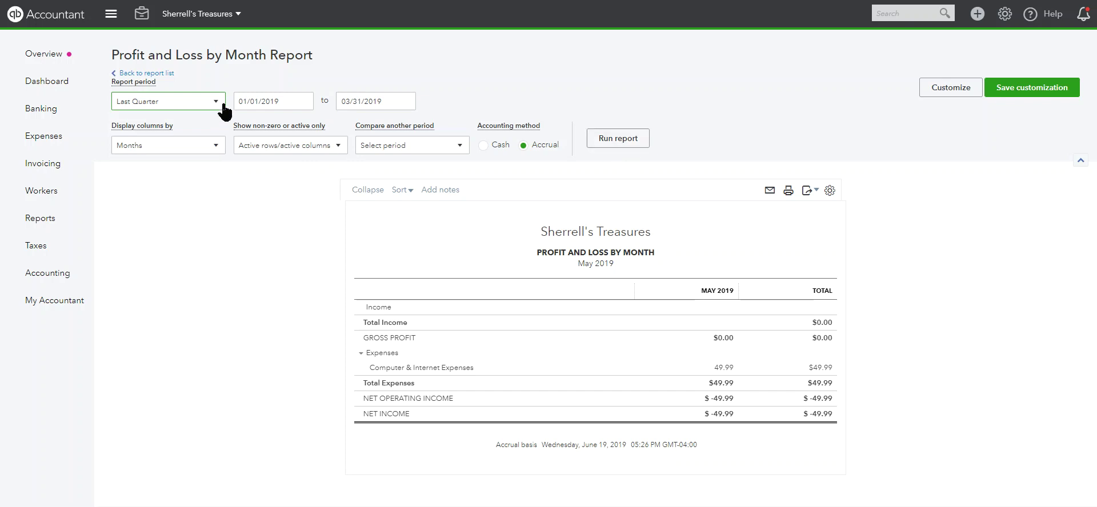
{"action": "left_click", "coordinate": [604, 140]}
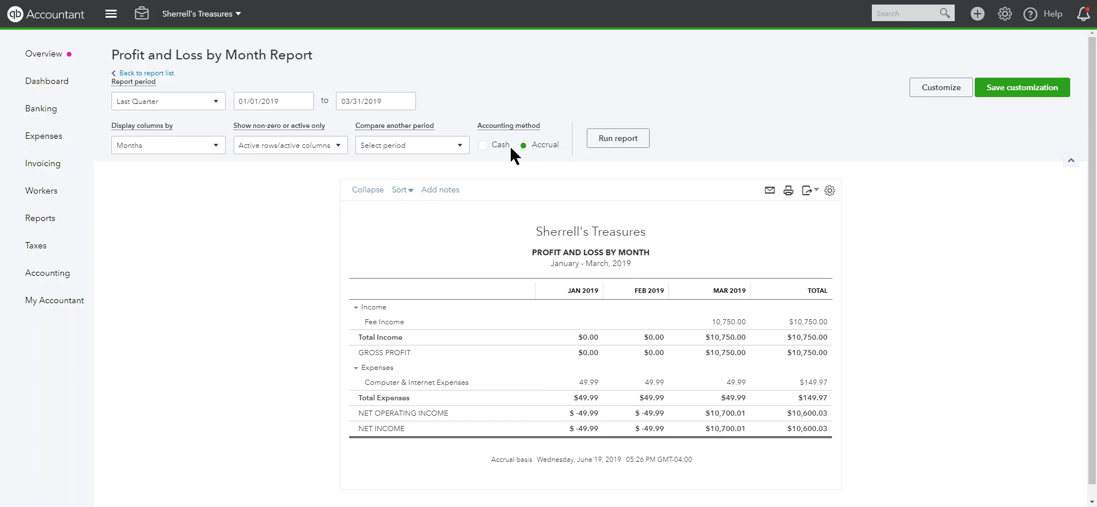
- Run the report with the Cash accounting method for comparison, and rerun it with the Accrual method
{"action": "left_click", "coordinate": [482, 145]}
{"action": "left_click", "coordinate": [623, 144]}
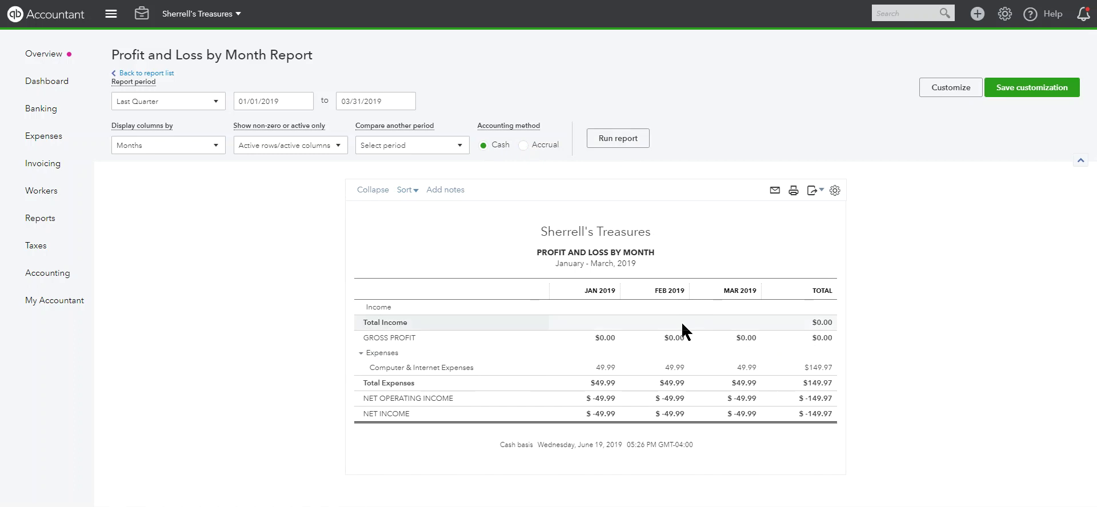
{"action": "left_click", "coordinate": [548, 144]}
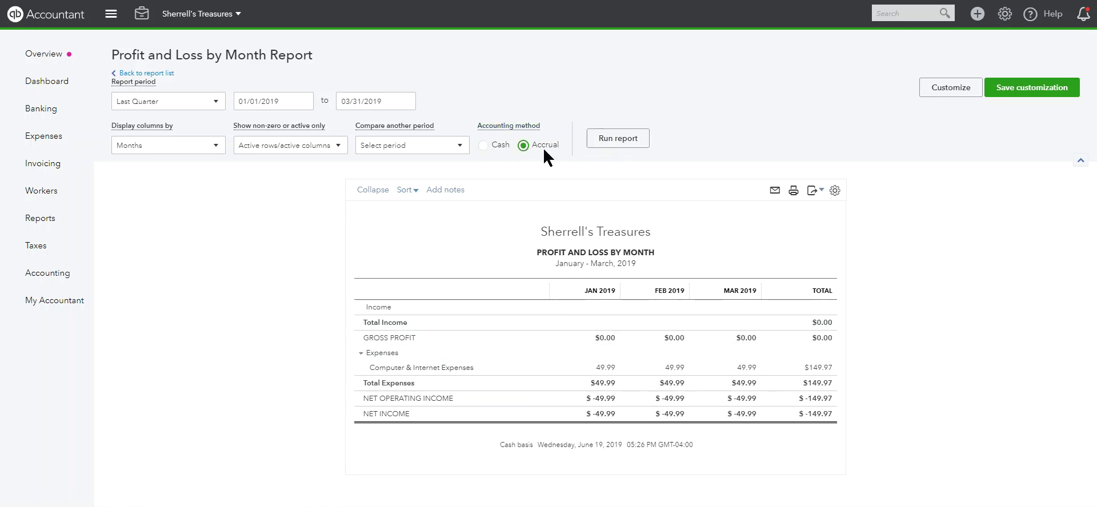
{"action": "left_click", "coordinate": [614, 144]}
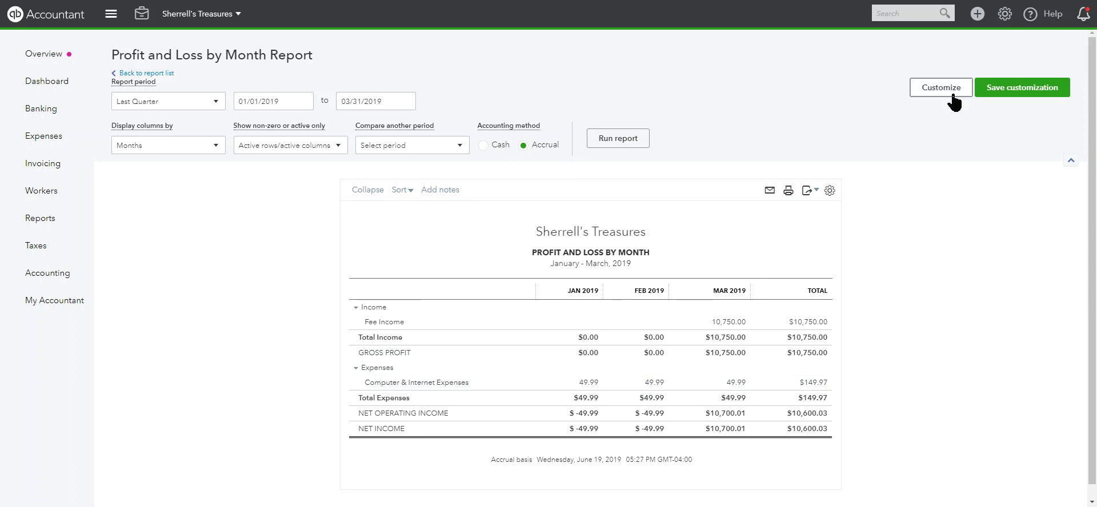
- Save the customized report under the name "Profit and Loss by Month-Mine"
{"action": "left_click", "coordinate": [1016, 92]}
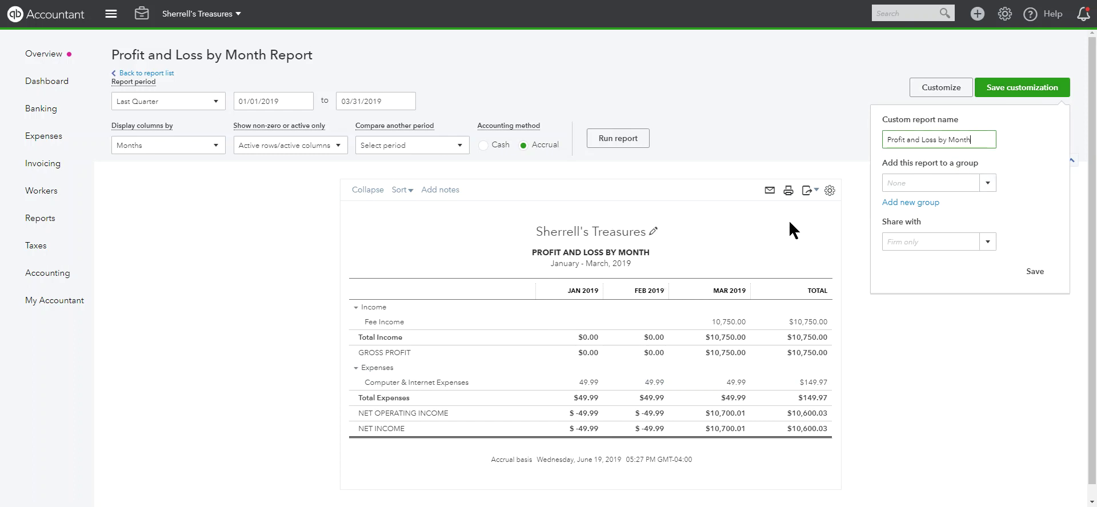
{"action": "left_click", "coordinate": [982, 142]}
{"action": "type", "text": "-Mine"}
{"action": "left_click", "coordinate": [1034, 272]}
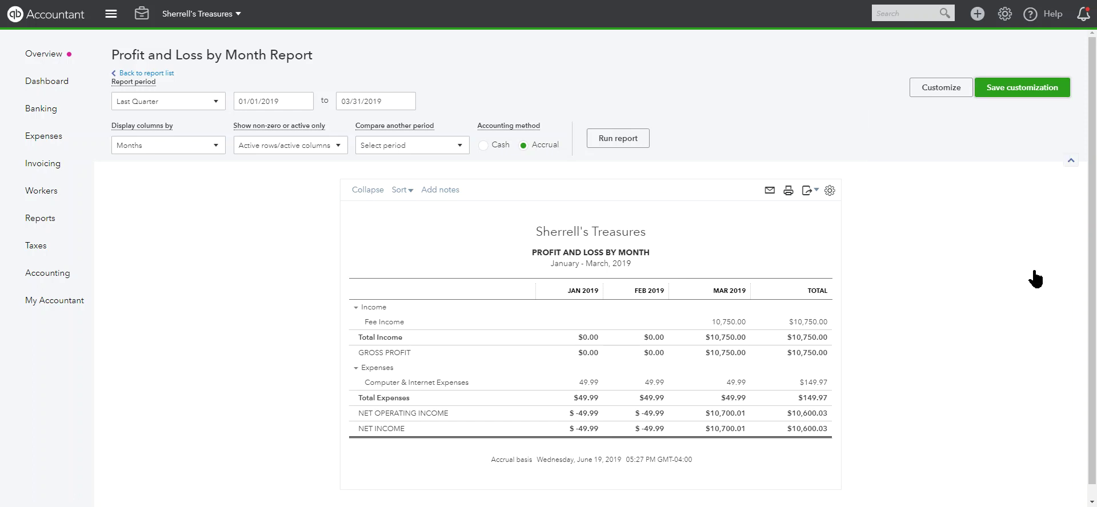
- Open the custom report "Profit and Loss by Month-Mine" and check which export formats it offers
{"action": "left_click", "coordinate": [45, 215]}
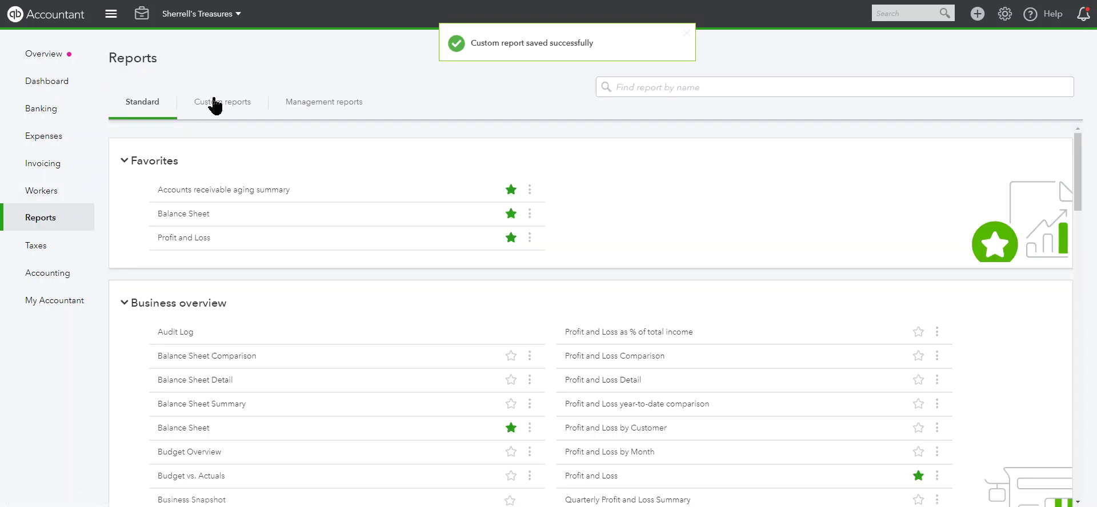
{"action": "left_click", "coordinate": [215, 104]}
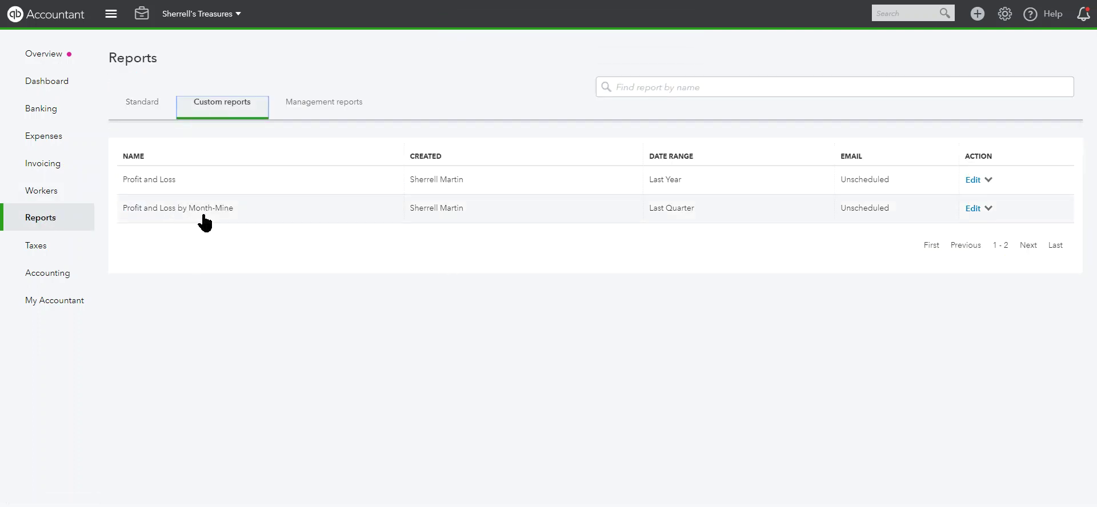
{"action": "left_click", "coordinate": [160, 209]}
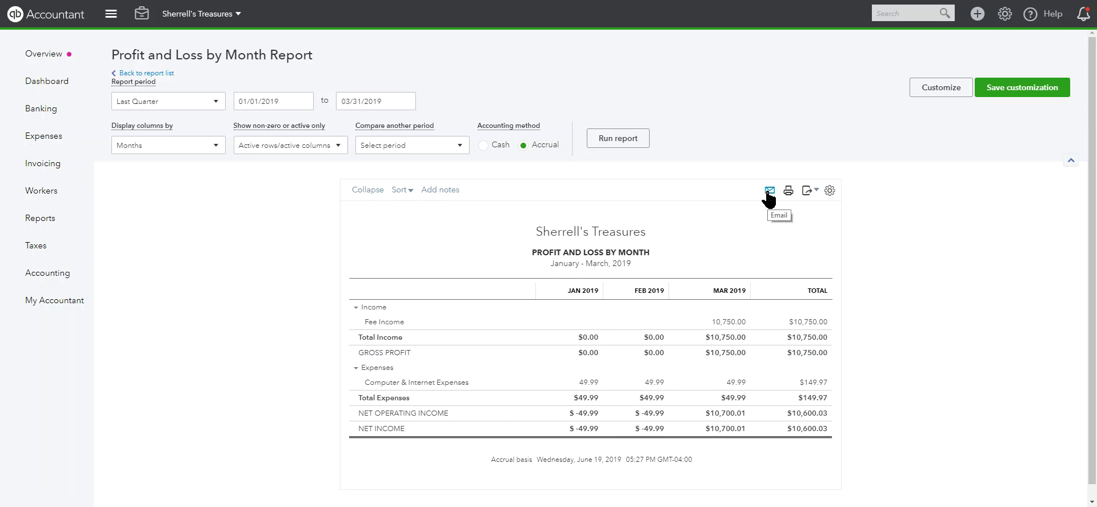
{"action": "left_click", "coordinate": [807, 191]}
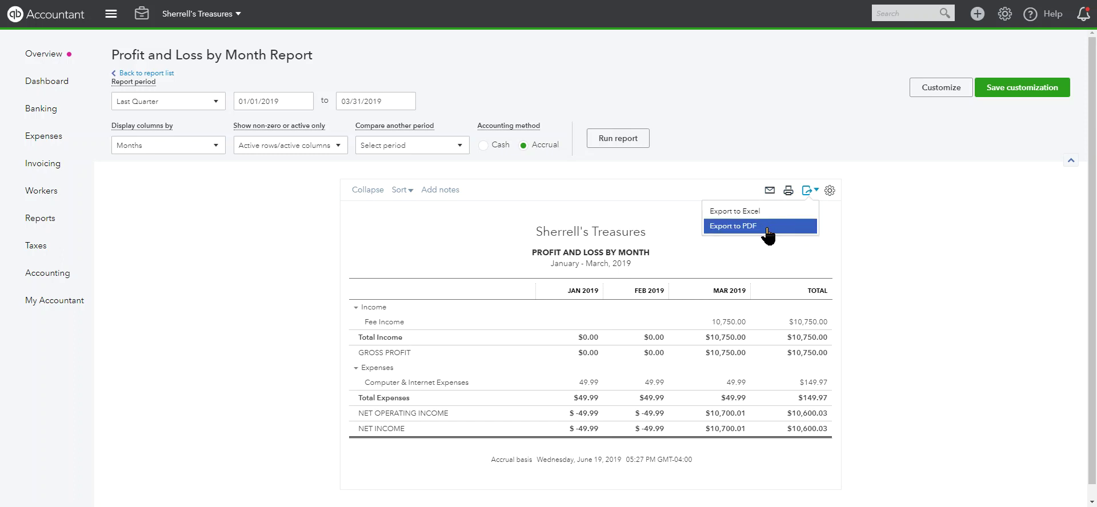
{"action": "left_click", "coordinate": [919, 239]}
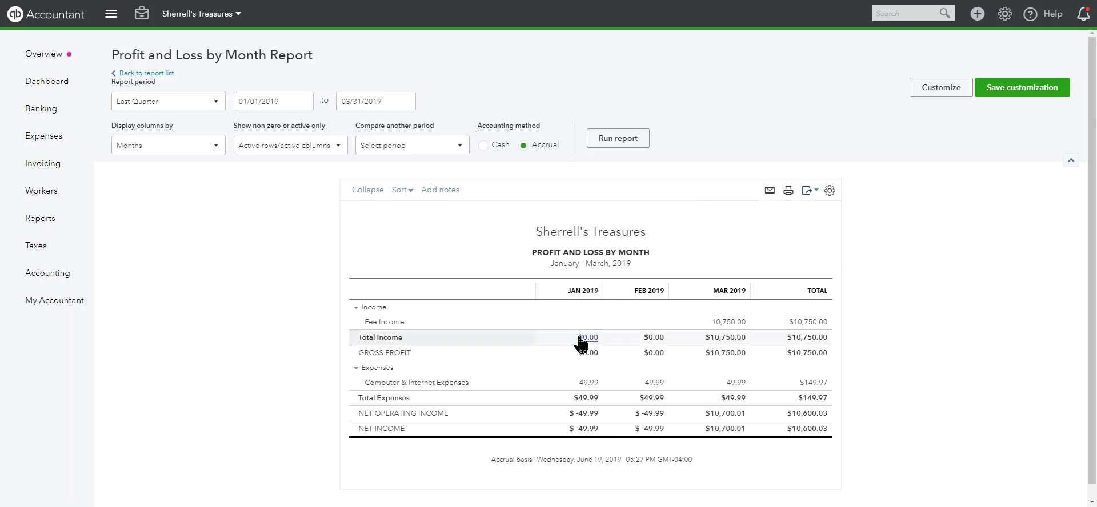
- Return to the standard reports and look through all categories down to For my accountant and Payroll
{"action": "left_click", "coordinate": [41, 218]}
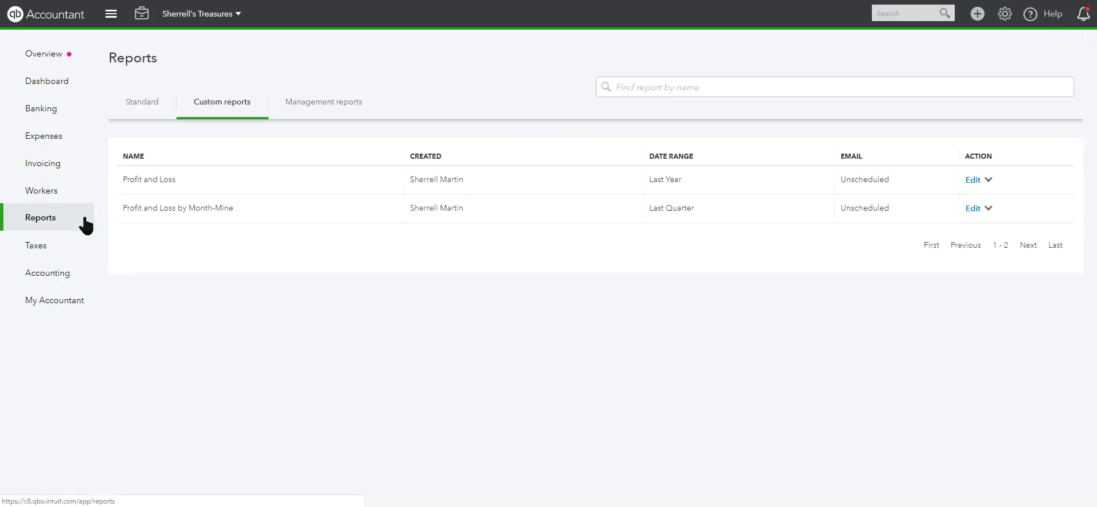
{"action": "left_click", "coordinate": [145, 108]}
{"action": "scroll", "coordinate": [474, 326], "scroll_direction": "down", "scroll_amount": 5}
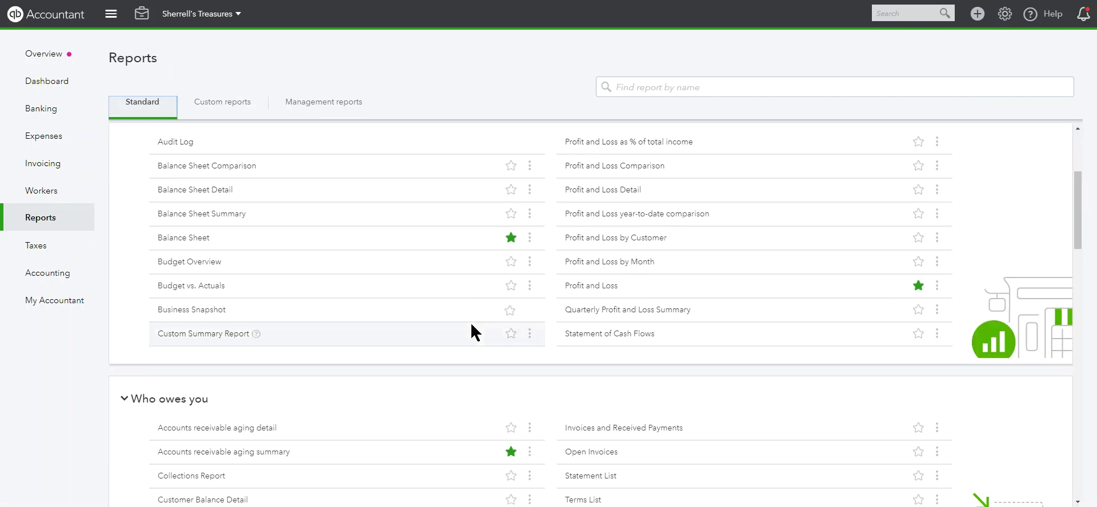
{"action": "scroll", "coordinate": [511, 362], "scroll_direction": "down", "scroll_amount": 3}
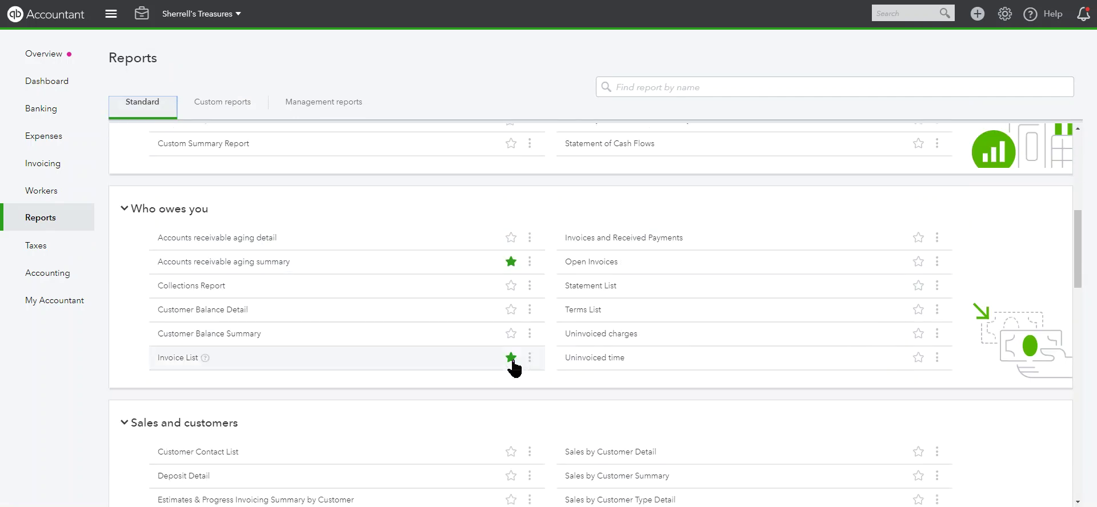
{"action": "scroll", "coordinate": [240, 400], "scroll_direction": "down", "scroll_amount": 2}
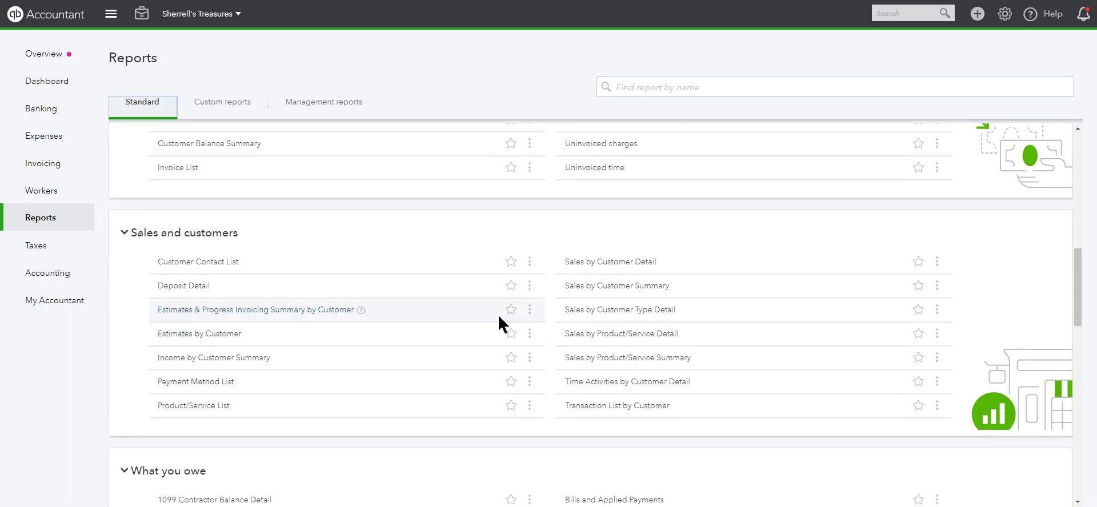
{"action": "scroll", "coordinate": [335, 360], "scroll_direction": "down", "scroll_amount": 5}
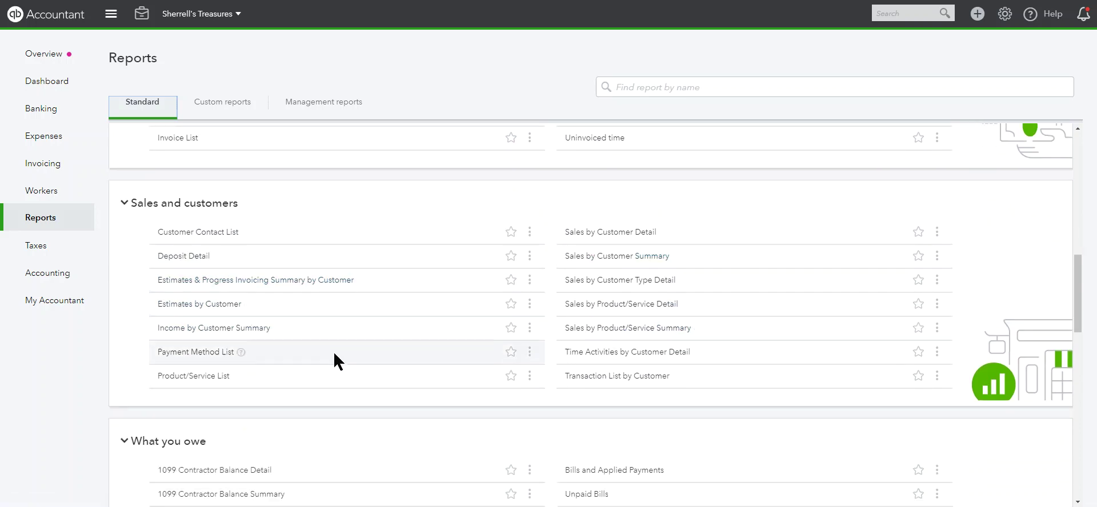
{"action": "scroll", "coordinate": [256, 393], "scroll_direction": "down", "scroll_amount": 2}
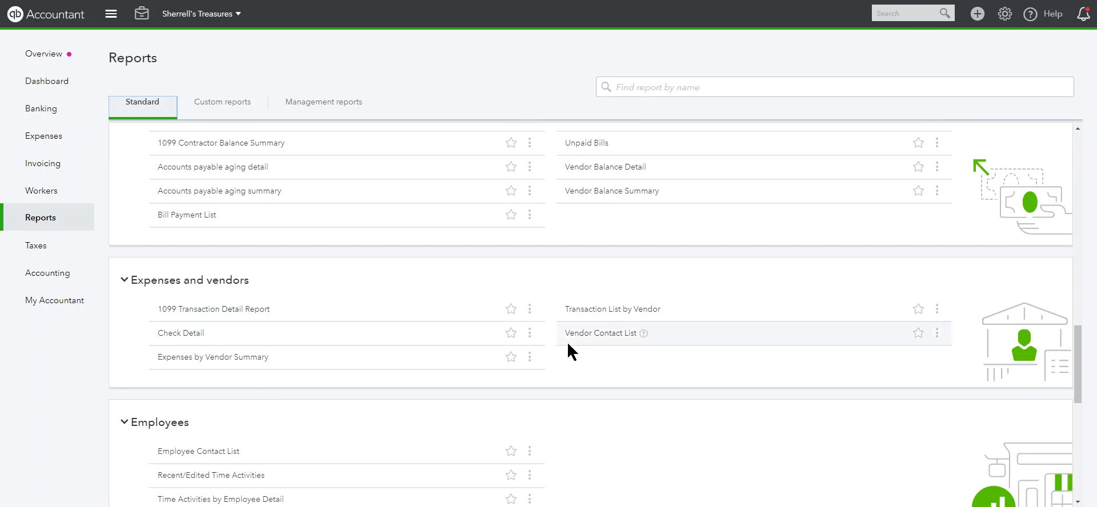
{"action": "scroll", "coordinate": [565, 369], "scroll_direction": "down", "scroll_amount": 5}
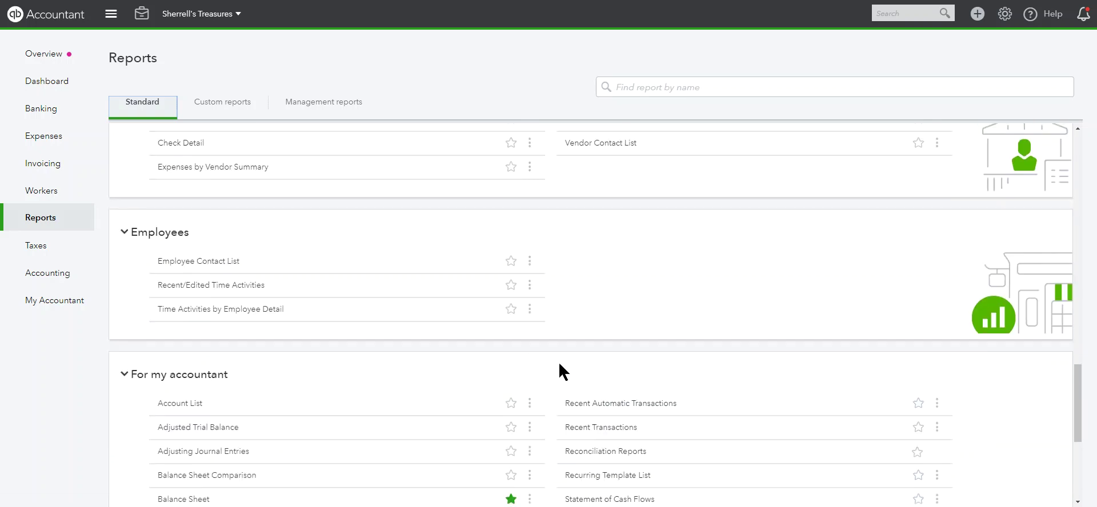
{"action": "scroll", "coordinate": [262, 324], "scroll_direction": "down", "scroll_amount": 3}
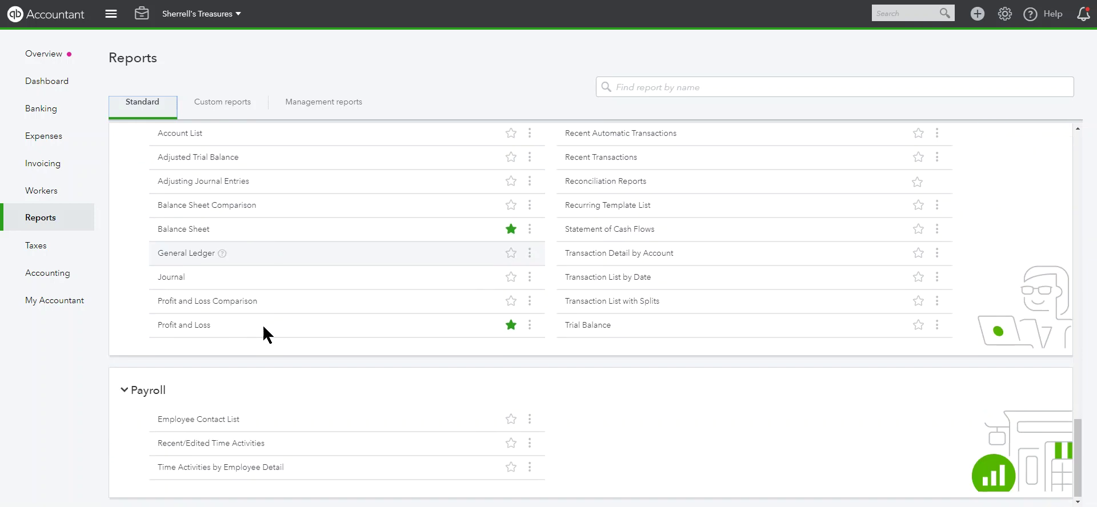
{"action": "scroll", "coordinate": [308, 359], "scroll_direction": "up", "scroll_amount": 20}
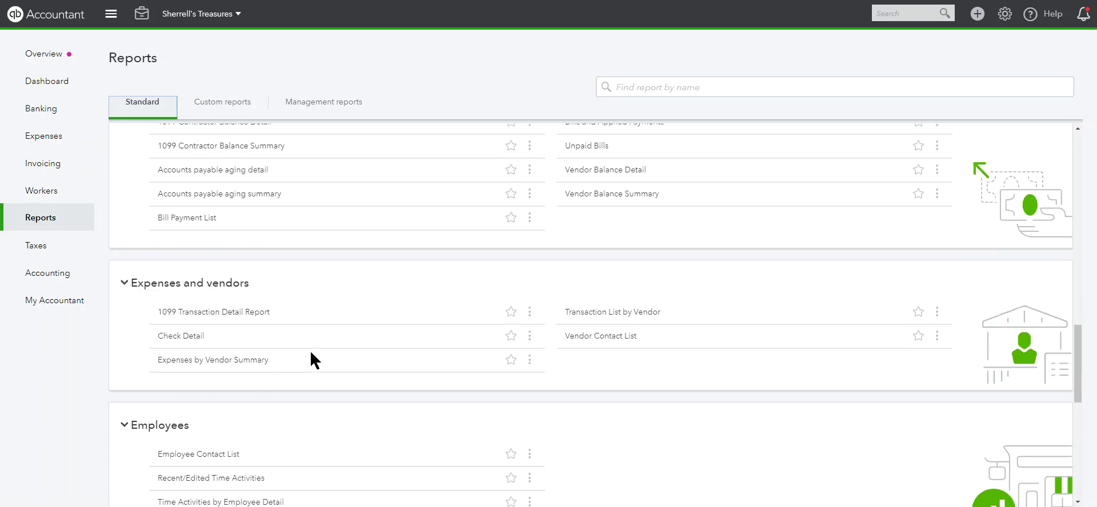
{"action": "scroll", "coordinate": [250, 298], "scroll_direction": "up", "scroll_amount": 1}
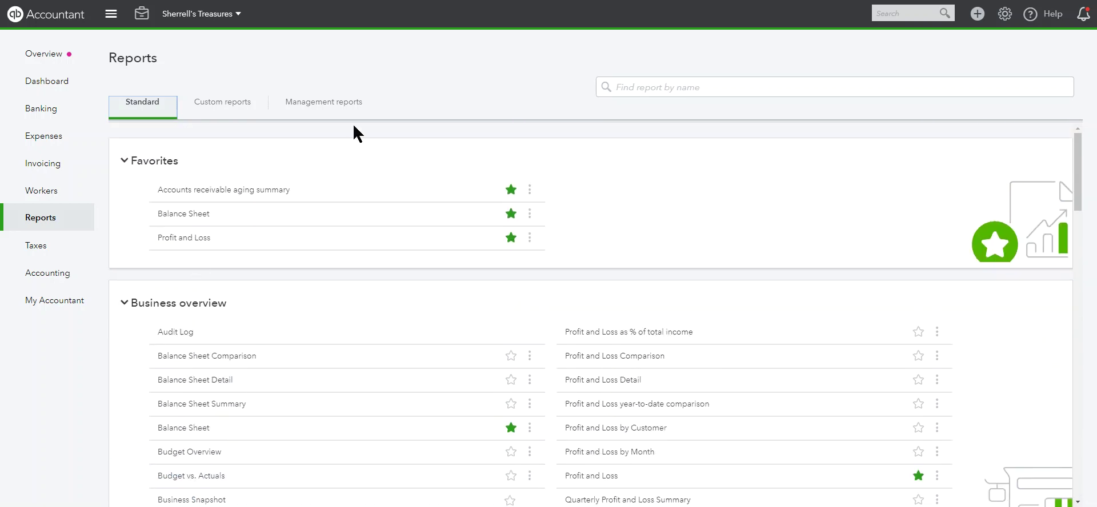